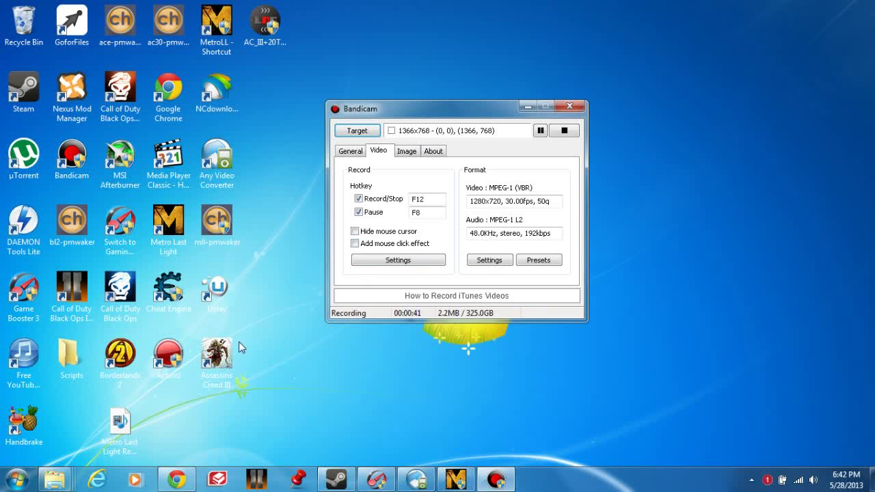
click(57, 484)
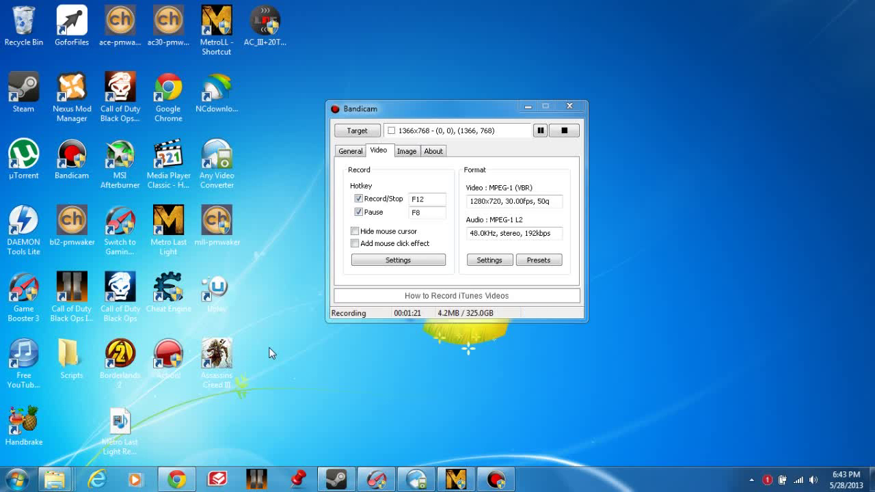
- Replace the previous path in the Run dialog with C:\users\ followed by the user's profile folder name
key(super+r)
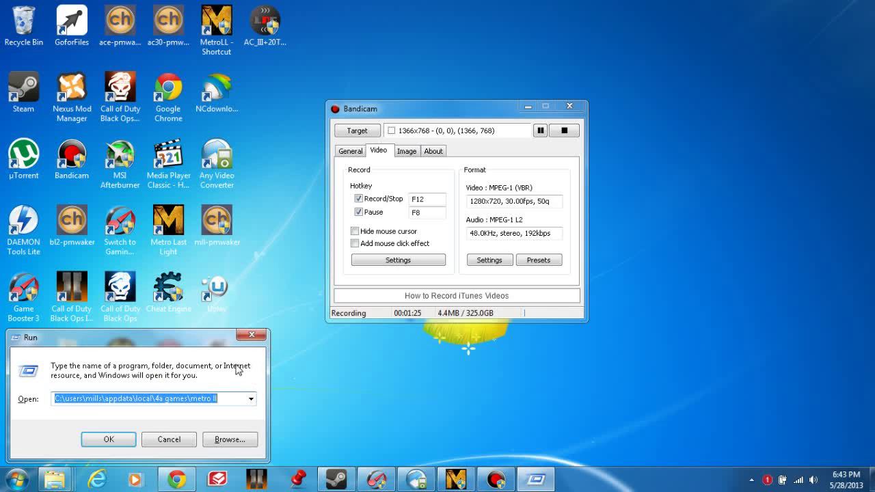
drag(218, 398, 2, 410)
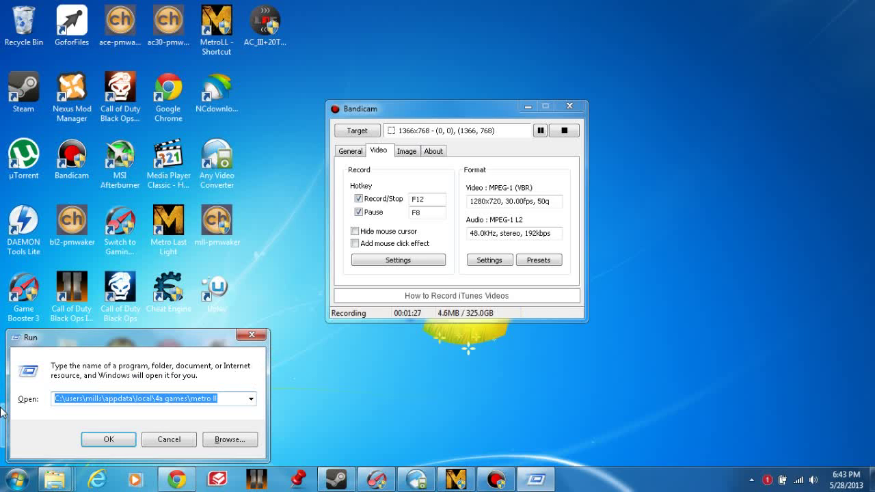
key(BackSpace)
text(C)
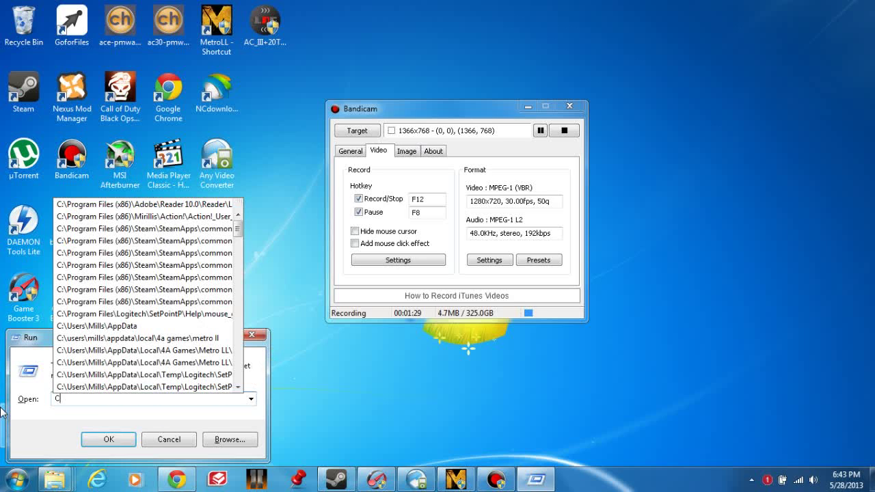
key(Escape)
text(:\)
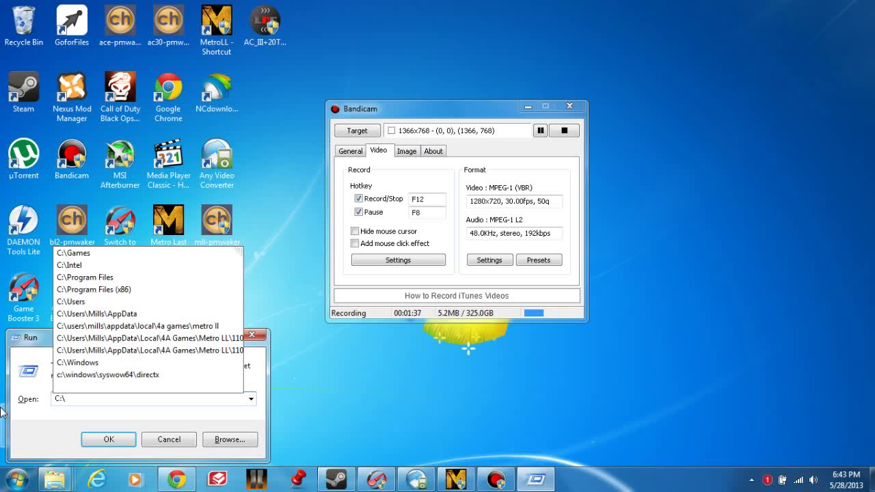
text(users\)
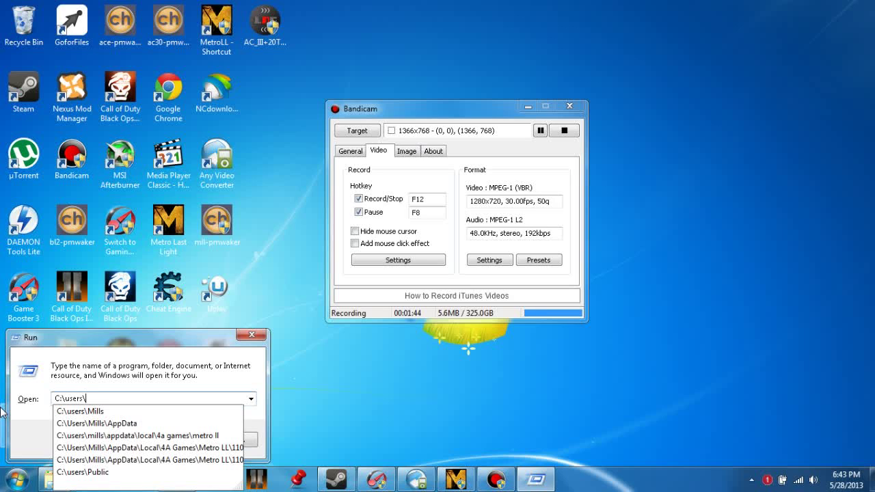
text(mills\)
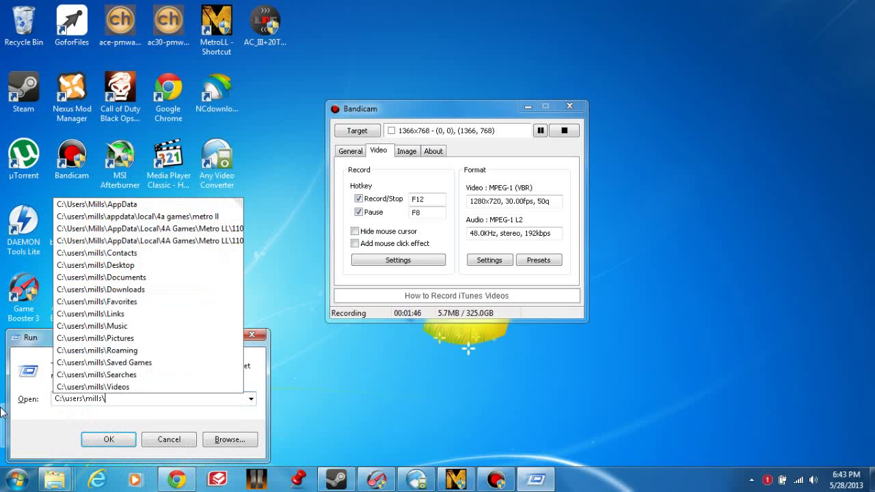
- Complete the Run path with appdata\local\4a games\metro ll and open that folder
text(appdat)
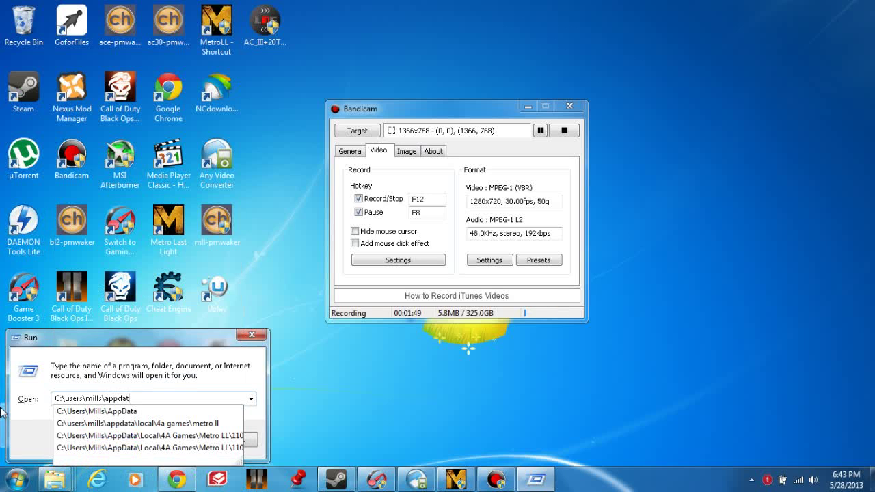
text(a\loaca)
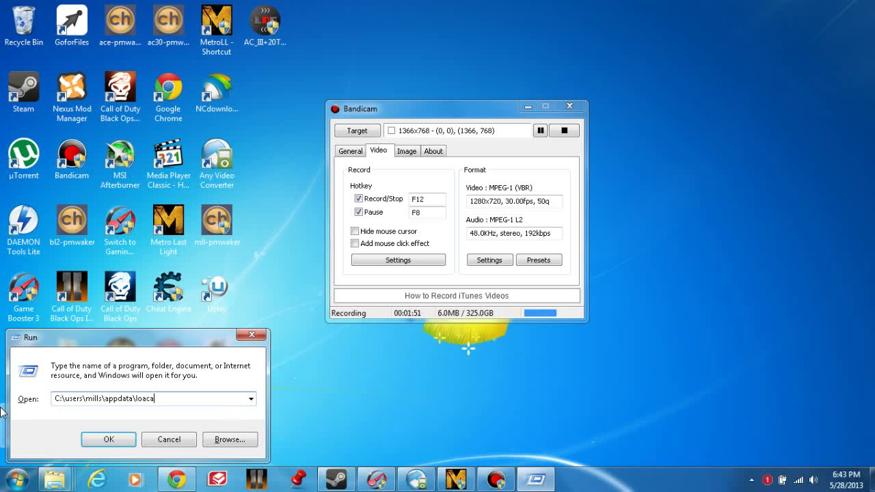
key(BackSpace)
key(BackSpace)
text(cal)
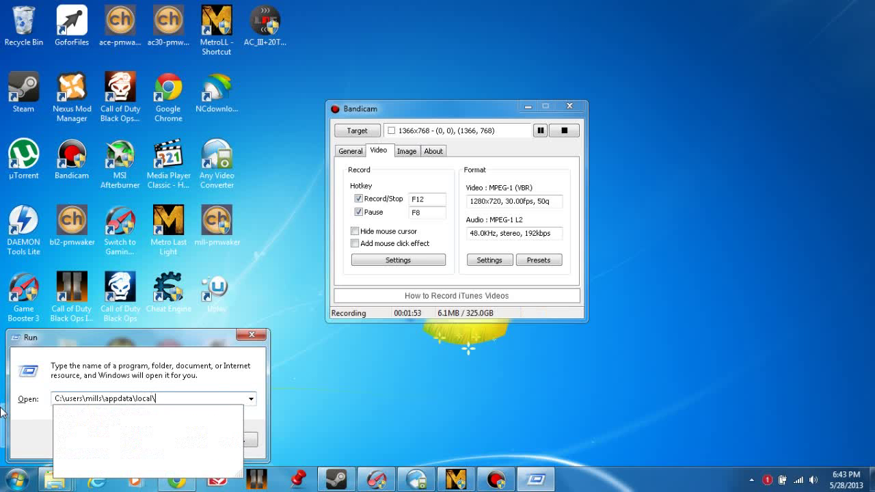
text(\4a games\)
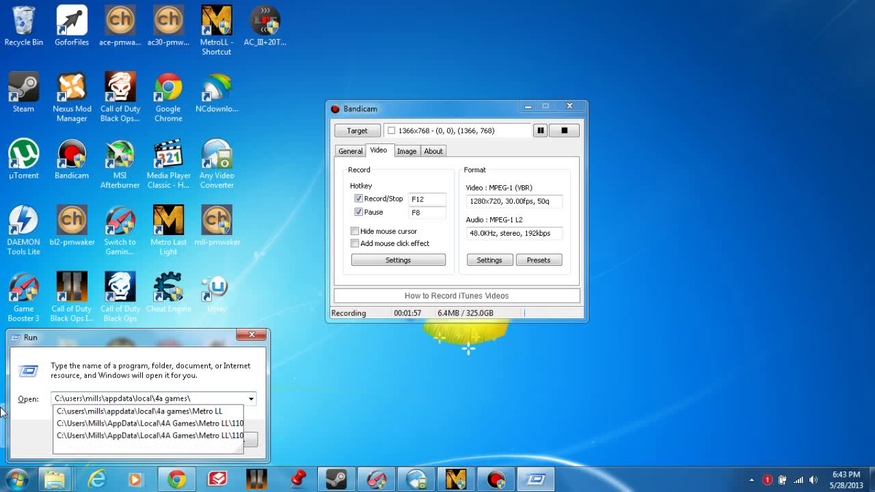
text(metro ll)
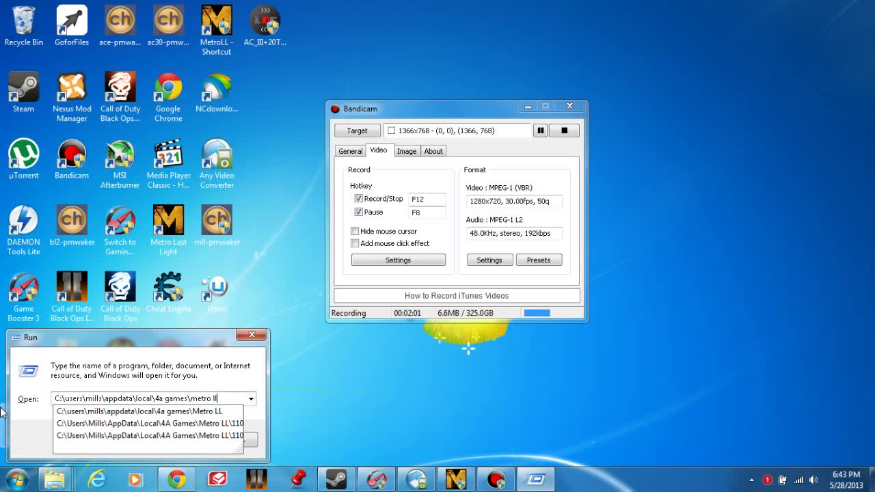
key(Return)
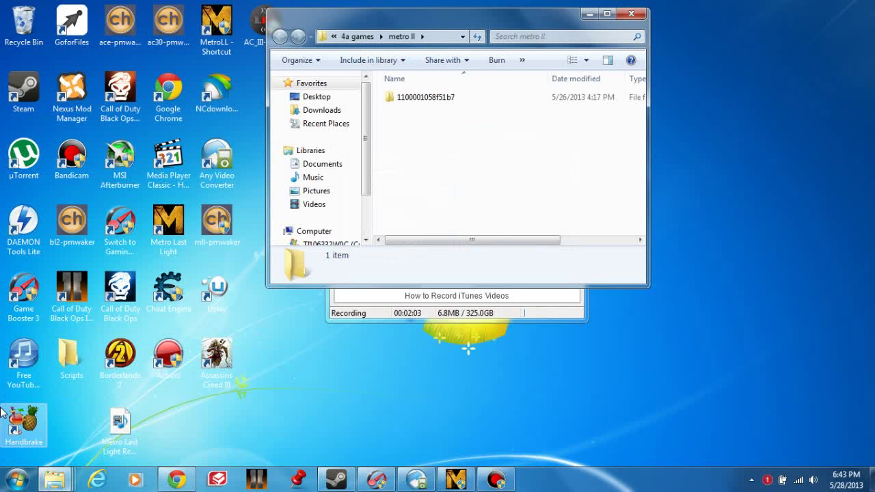
- Open the only subfolder of metro ll and make sure the user CFG file's Read-only attribute is cleared
double_click(423, 99)
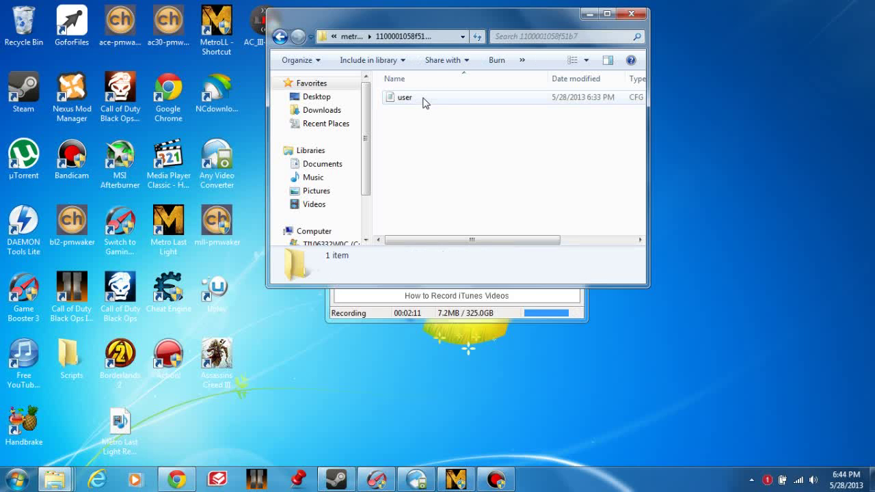
right_click(423, 102)
click(414, 98)
right_click(415, 97)
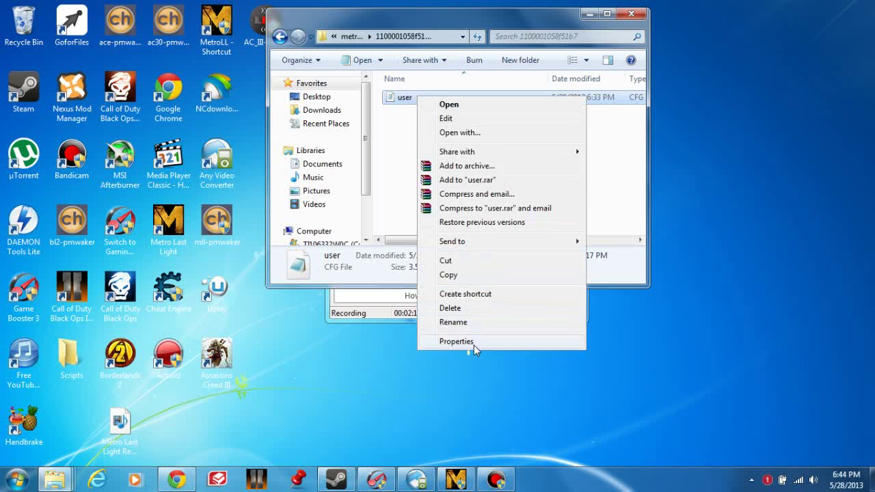
click(473, 346)
click(487, 338)
click(612, 410)
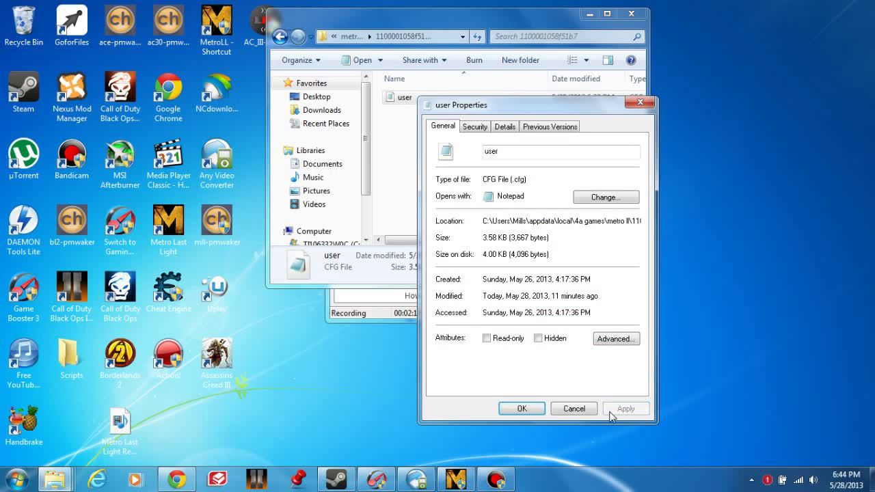
click(522, 409)
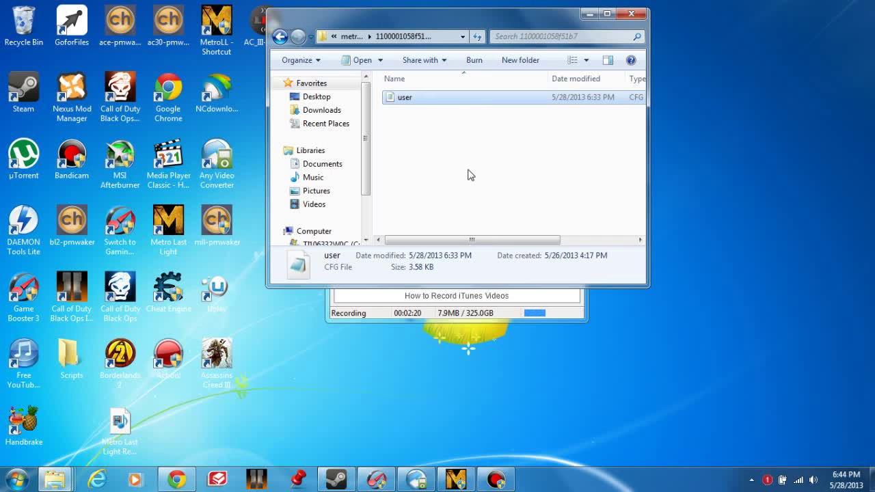
- Open the user CFG file in Notepad and find the r_res_hor and r_res_vert resolution lines
double_click(418, 100)
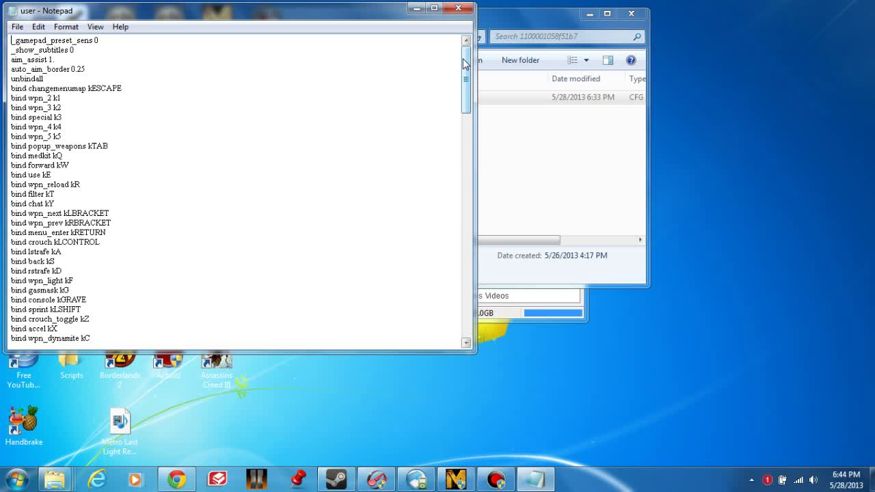
drag(463, 63, 458, 131)
key(ctrl+Home)
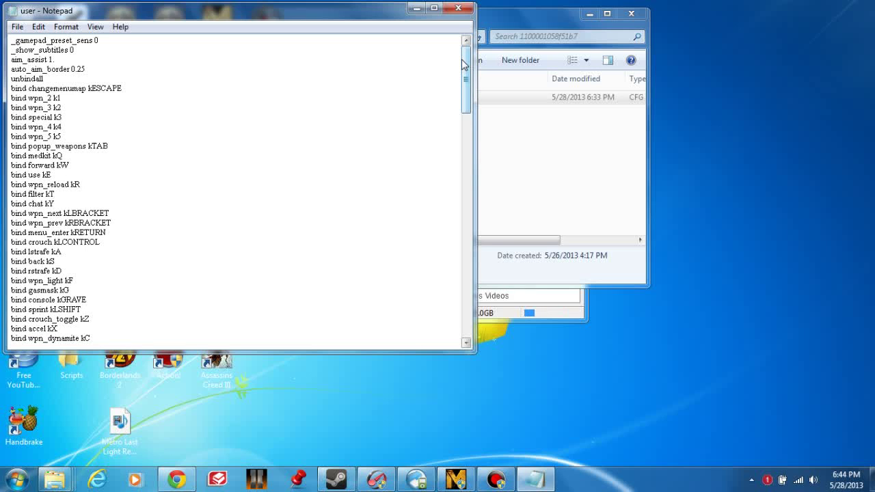
drag(462, 65, 470, 244)
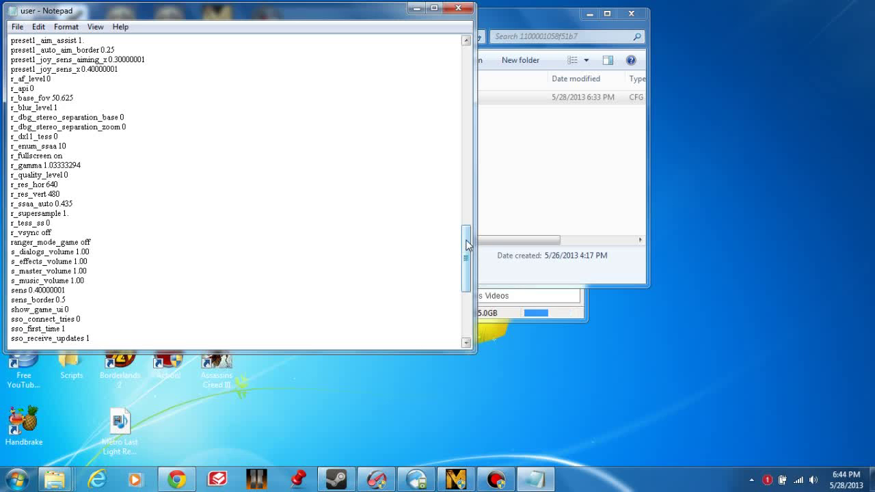
scroll(462, 242, down, 2)
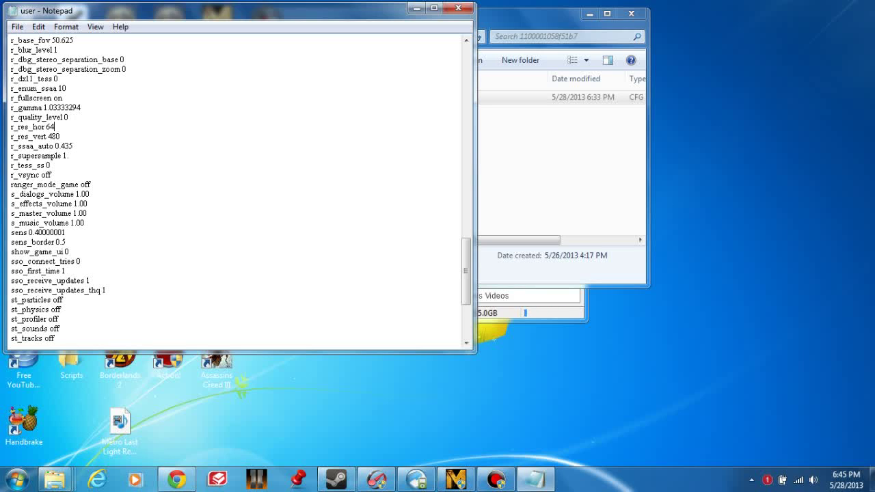
- Set r_res_hor to 640 and r_res_vert to 480, saving the config file and closing it
key(BackSpace)
key(BackSpace)
text(64)
key(BackSpace)
click(17, 28)
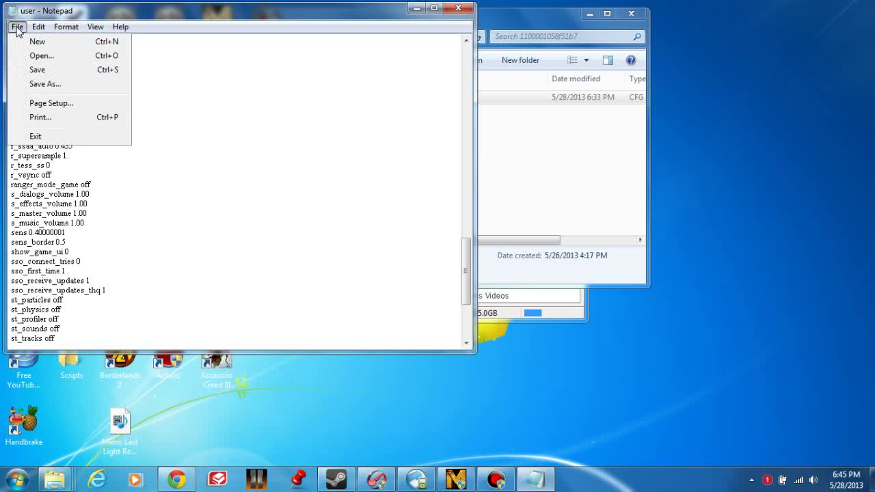
click(54, 72)
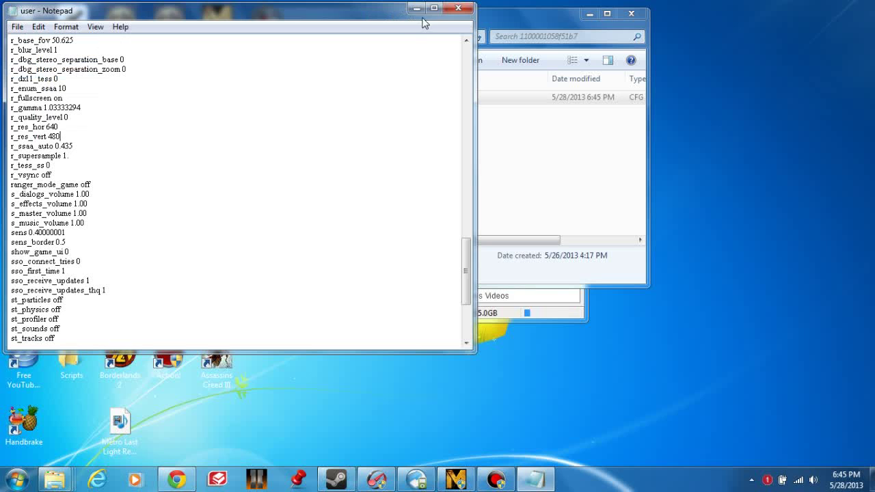
click(459, 11)
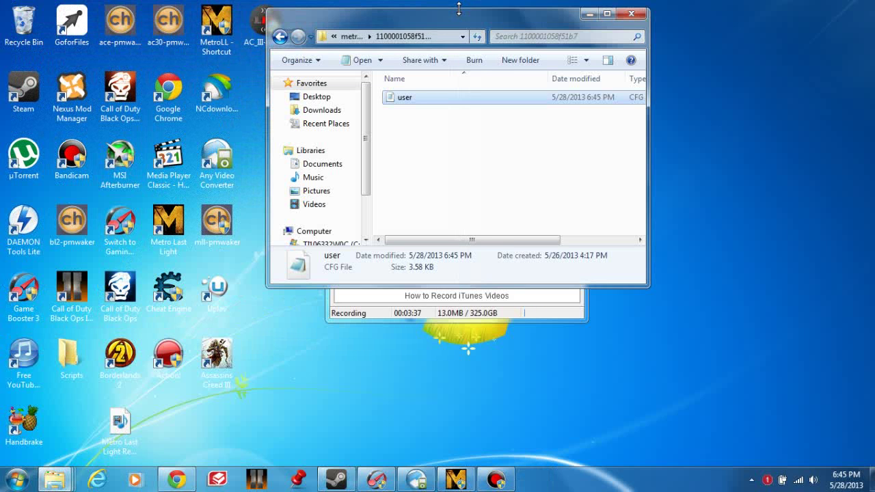
- Set the user CFG file's attribute to Read-only, apply it and minimize the folder window
right_click(424, 99)
click(498, 343)
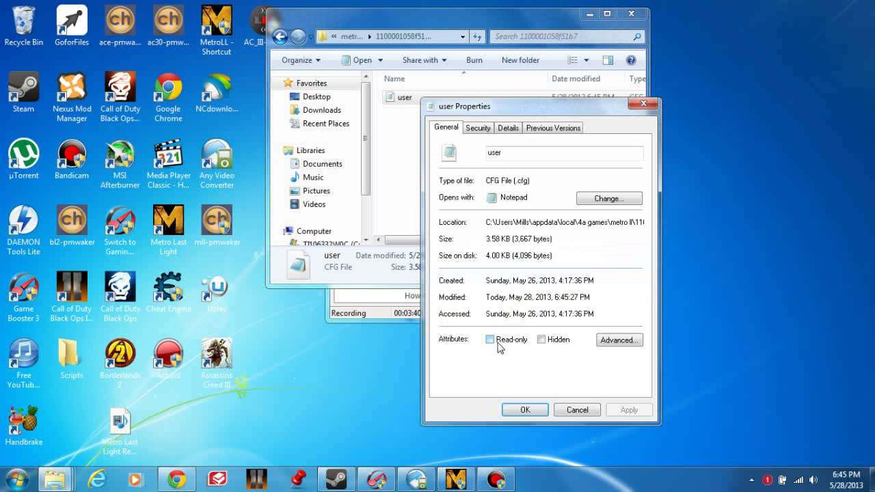
click(505, 342)
click(639, 414)
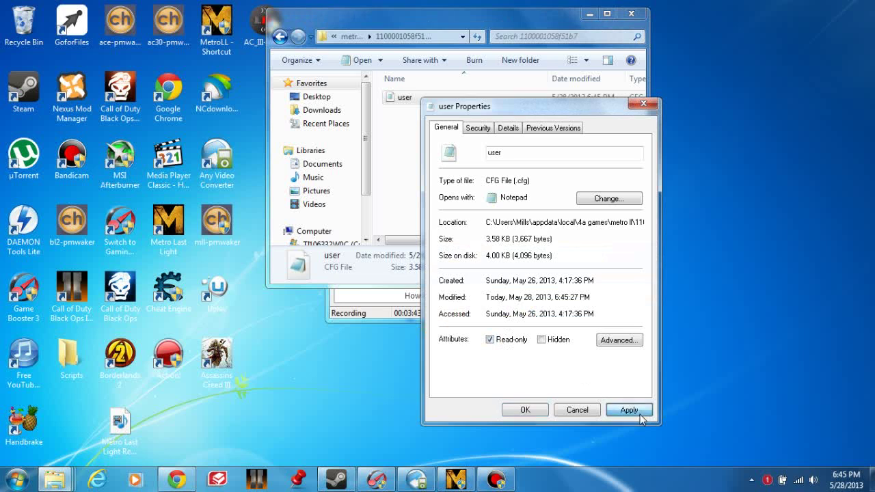
click(507, 410)
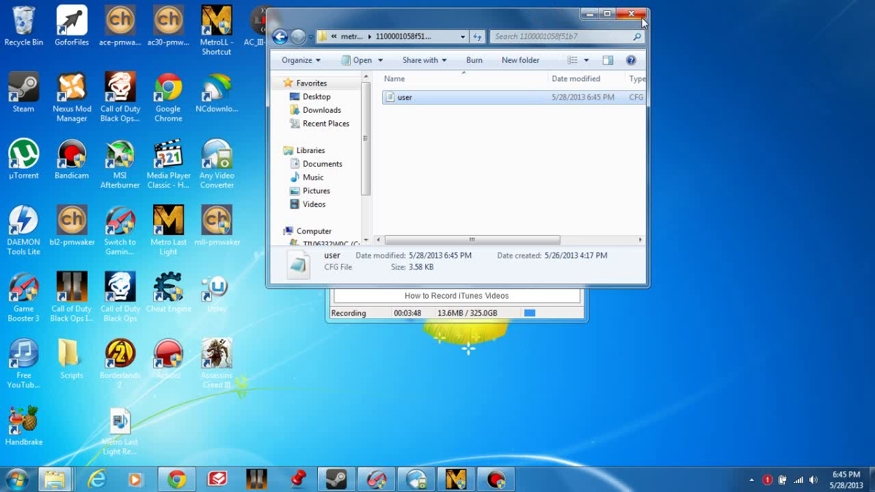
click(591, 14)
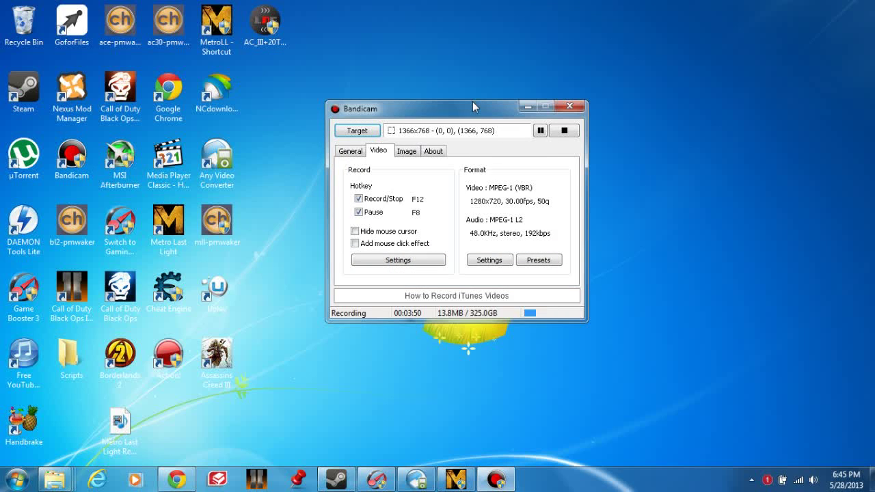